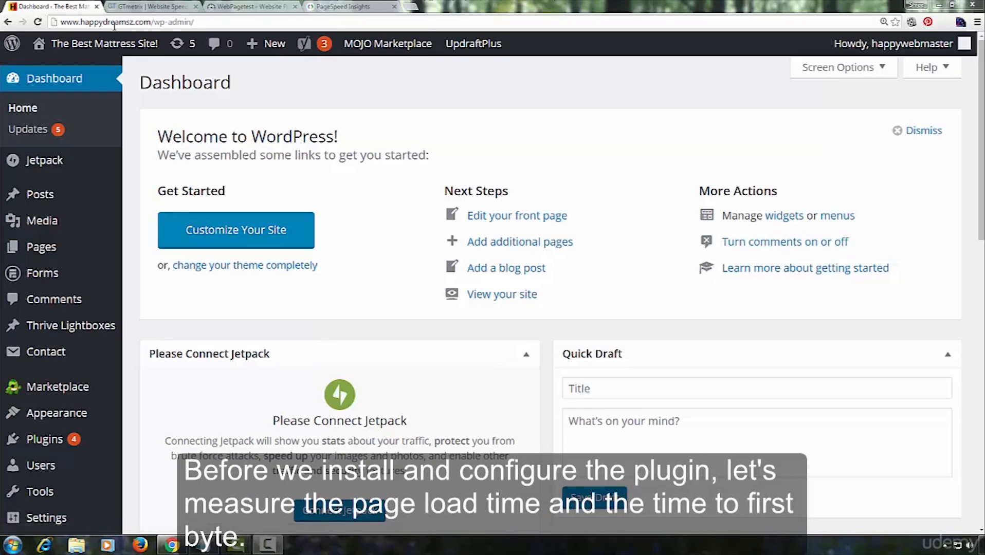
click(134, 8)
right_click(228, 248)
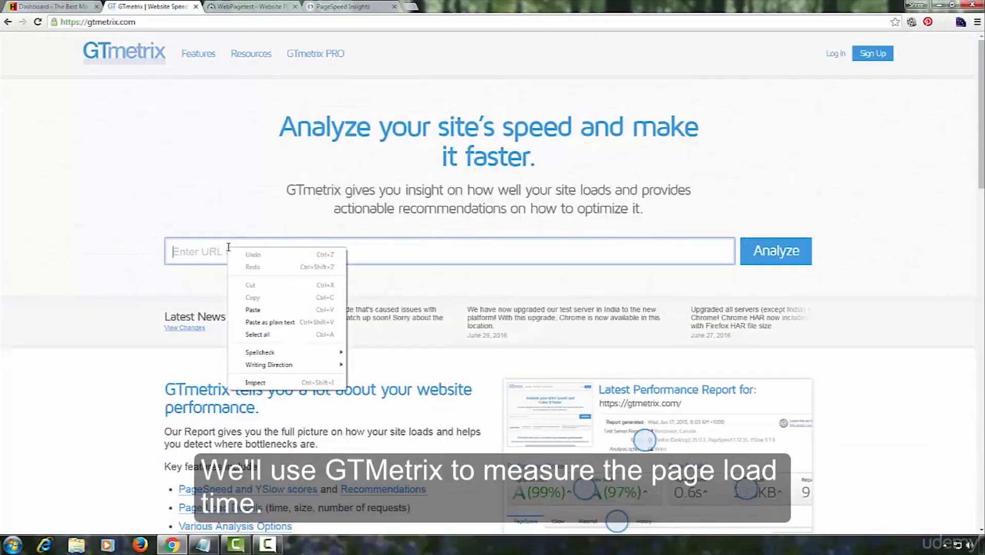
click(253, 309)
click(765, 253)
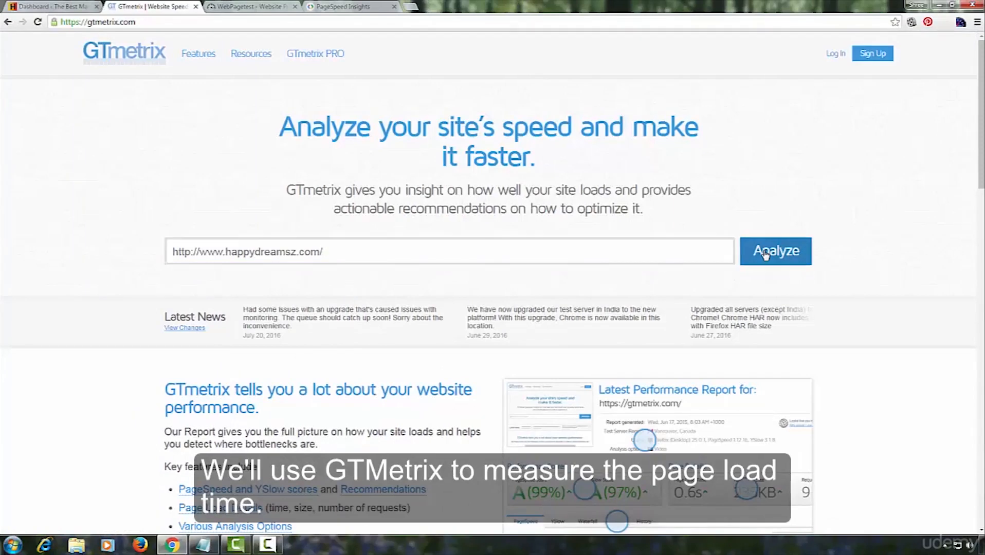
click(765, 253)
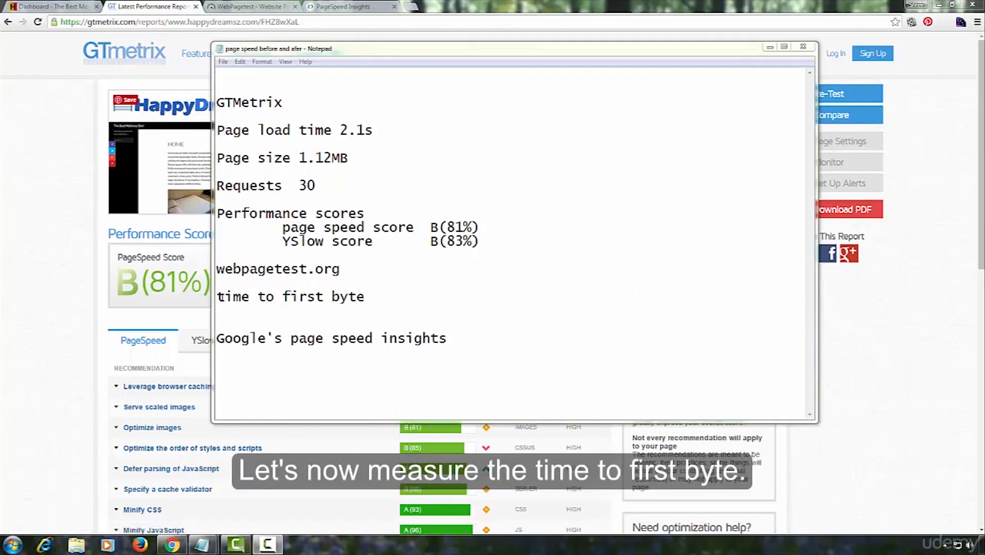
click(769, 47)
click(242, 7)
text(http://www.happydreamsz.com/)
key(Return)
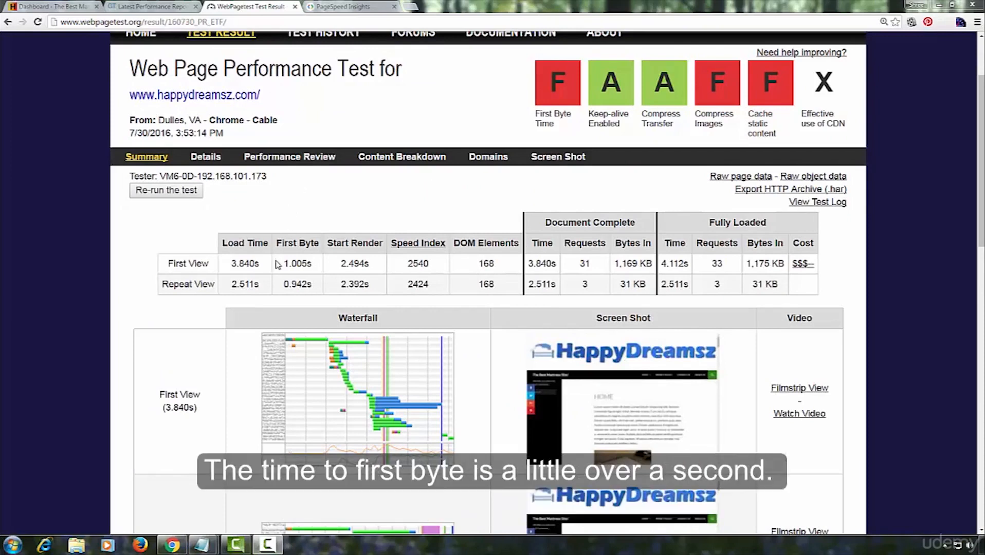
Copy the First View's First Byte value from the test results into the Notepad notes after "time to first byte"
double_click(303, 263)
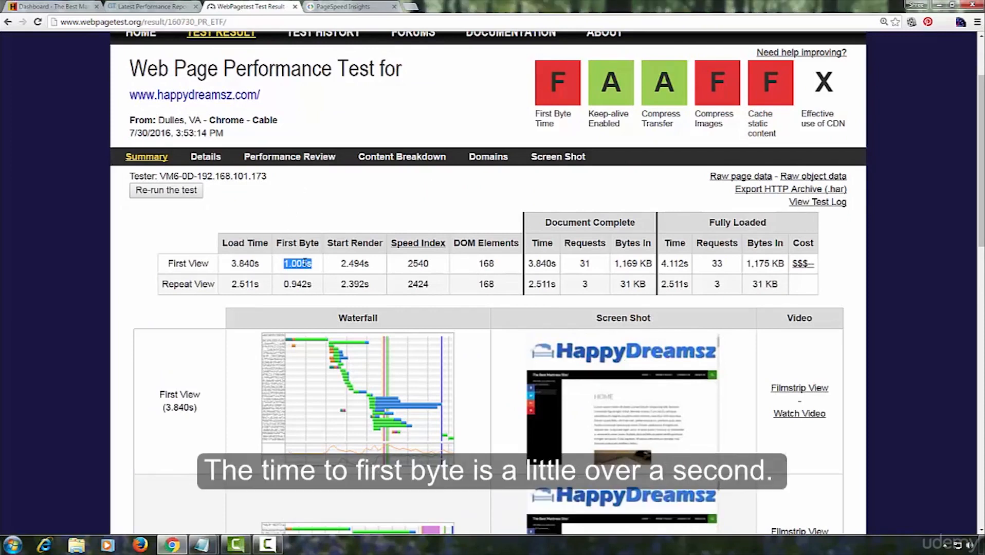
right_click(304, 264)
click(322, 269)
mouse_move(202, 544)
click(234, 497)
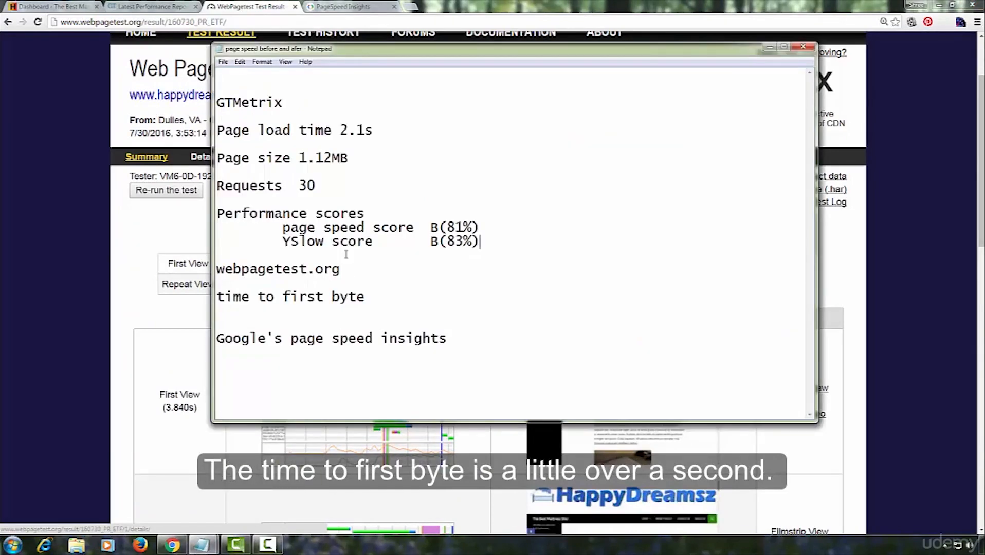
click(380, 297)
key(ctrl+v)
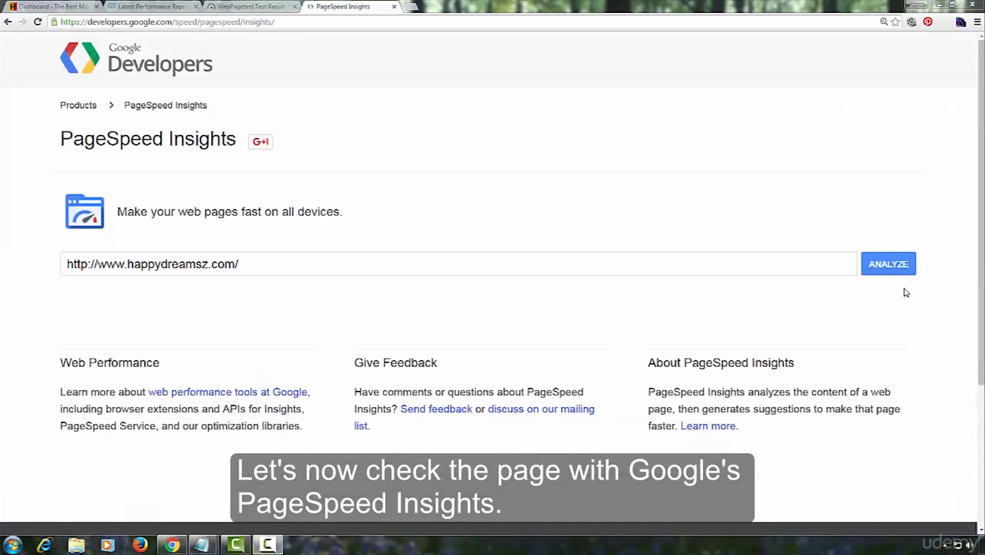
click(891, 266)
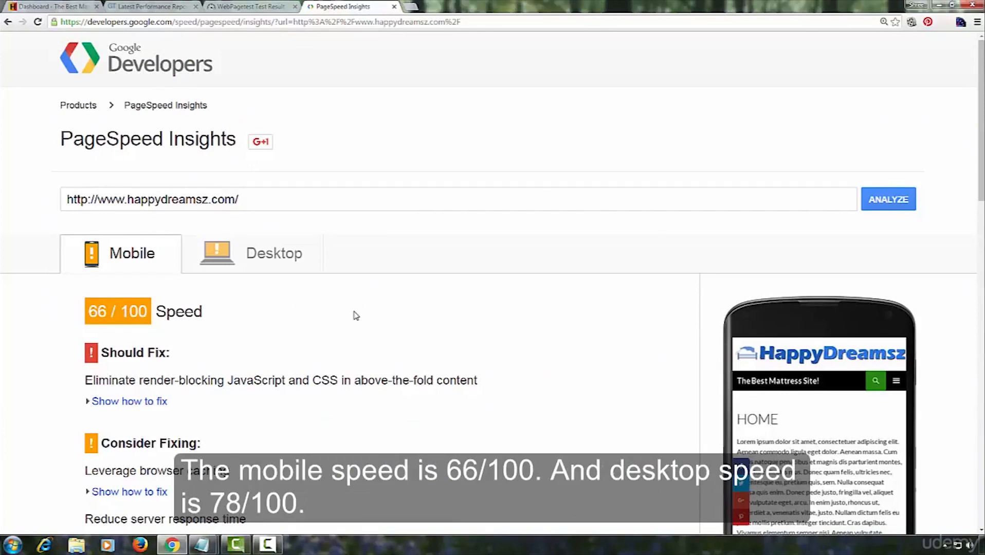
scroll(354, 315, down, 7)
scroll(354, 315, up, 8)
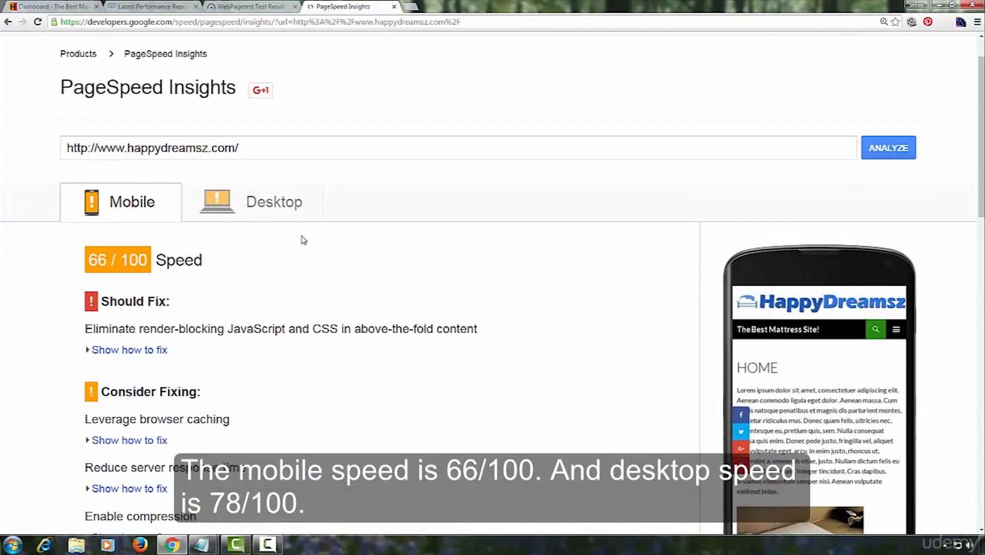
click(287, 210)
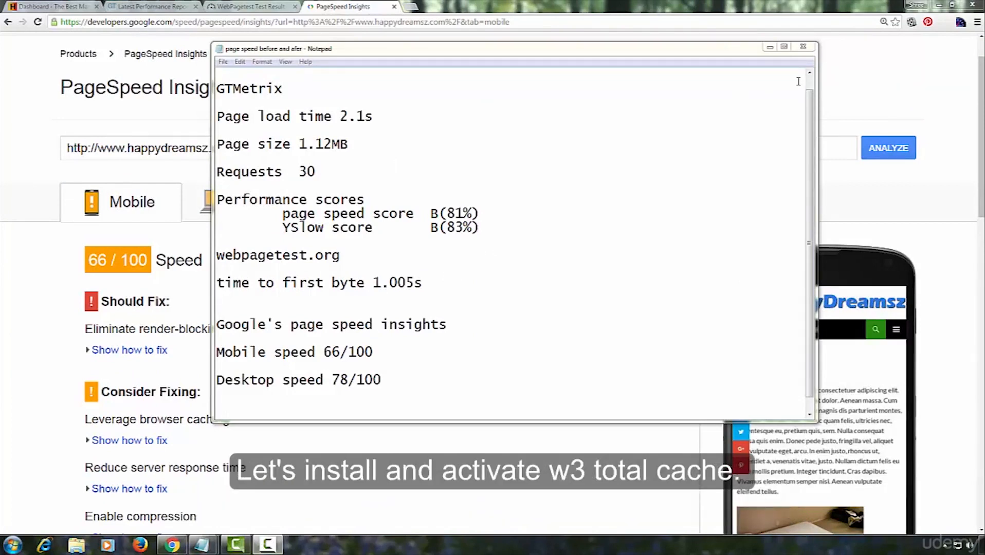
click(770, 48)
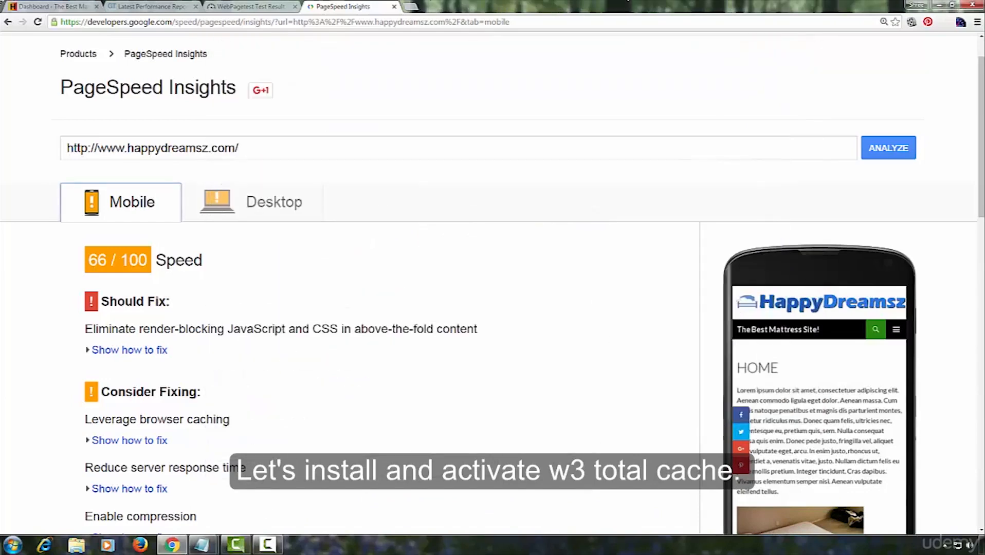
Find the W3 Total Cache plugin from the WordPress dashboard, then install and activate it
click(37, 6)
mouse_move(53, 441)
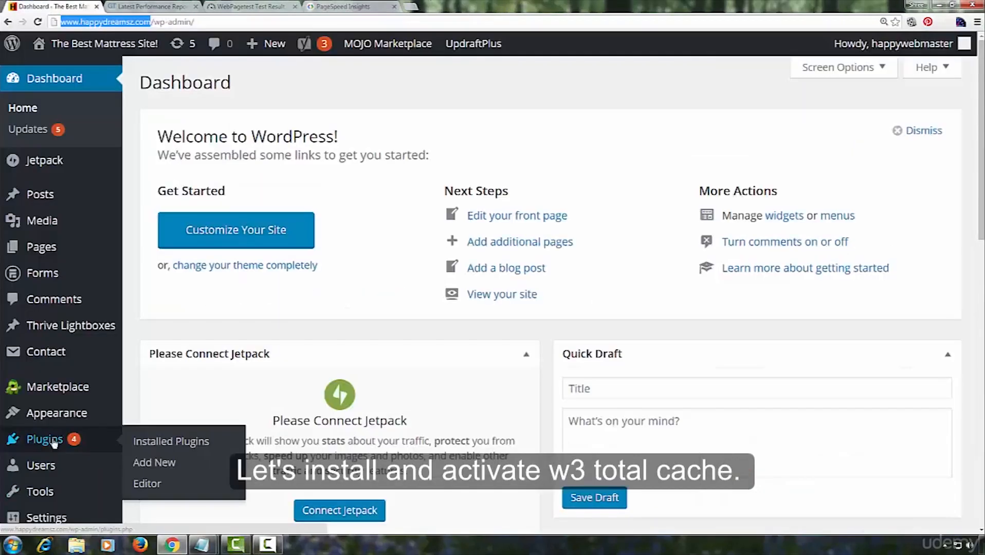
click(161, 461)
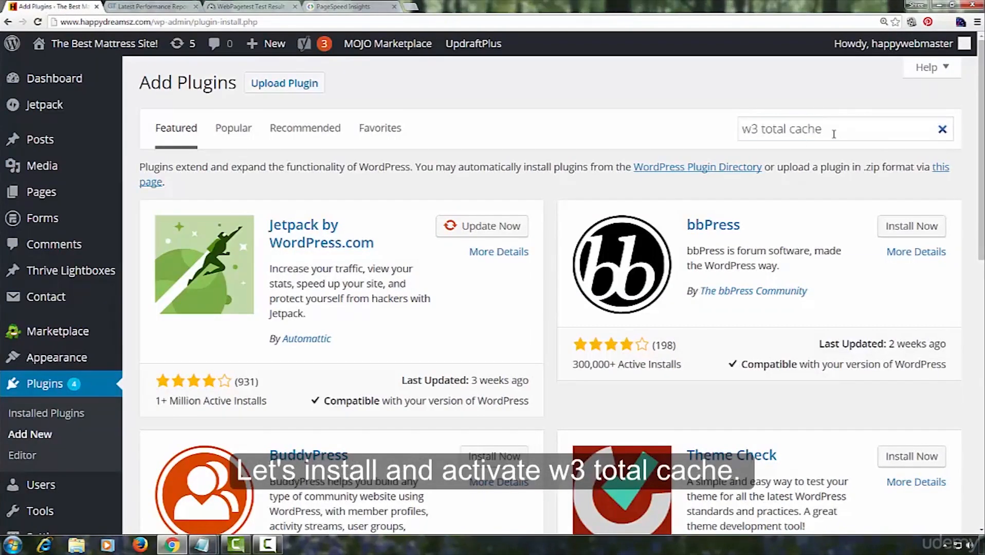
click(821, 129)
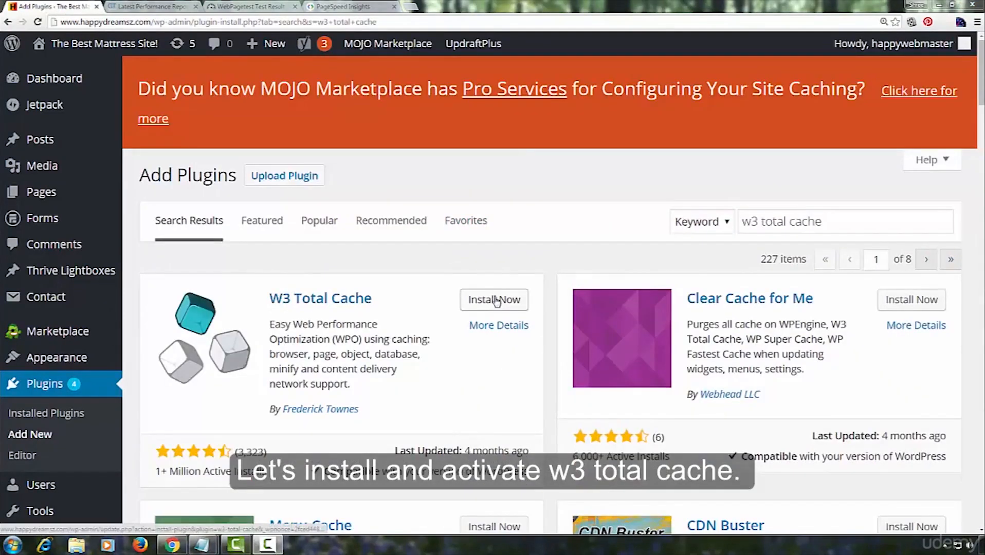
click(496, 301)
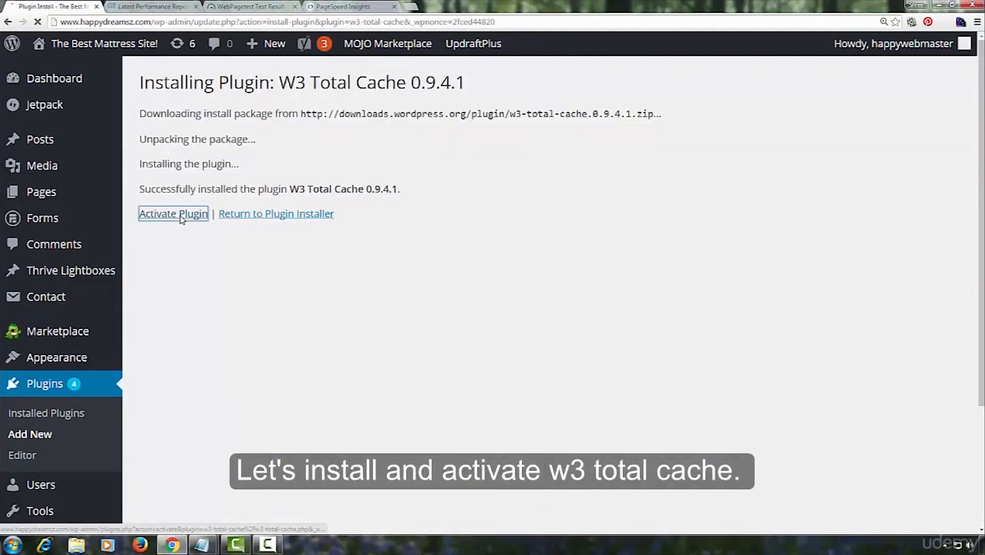
click(180, 217)
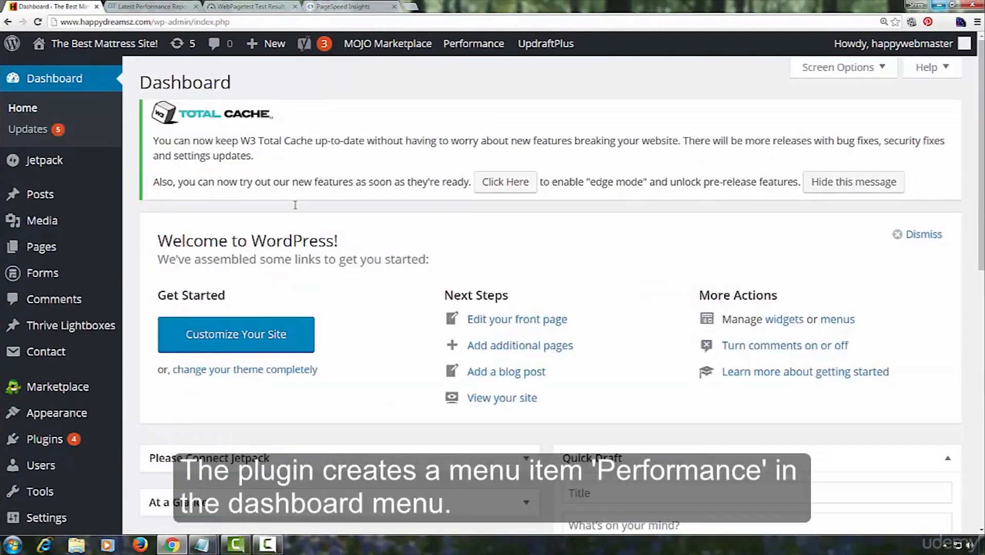
Enable page caching in the General Settings of W3 Total Cache and save all settings
scroll(295, 205, down, 8)
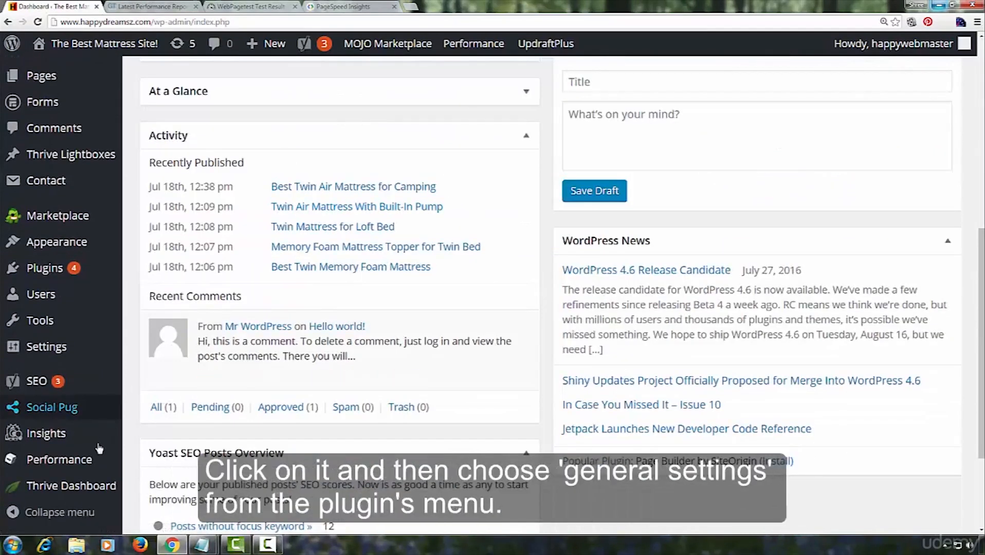
mouse_move(89, 459)
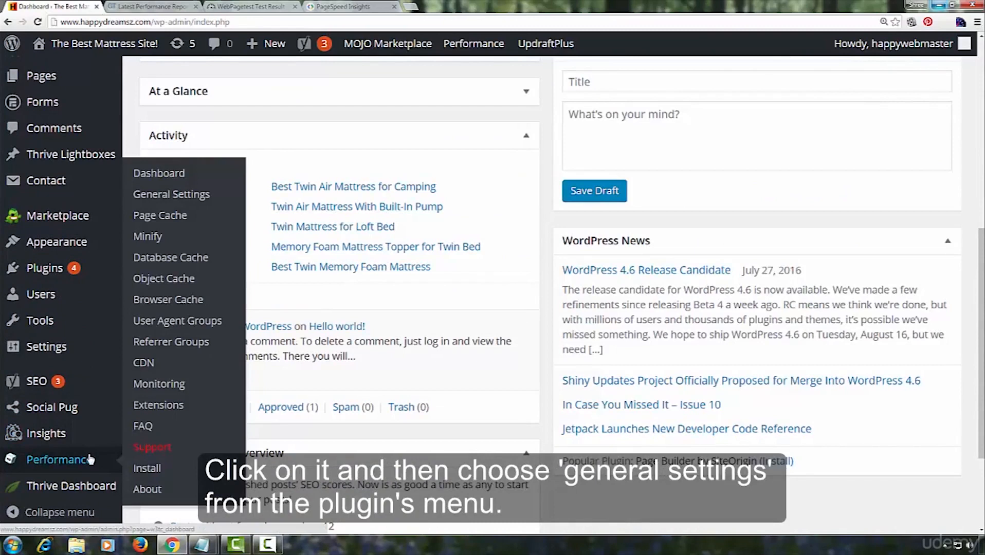
click(182, 200)
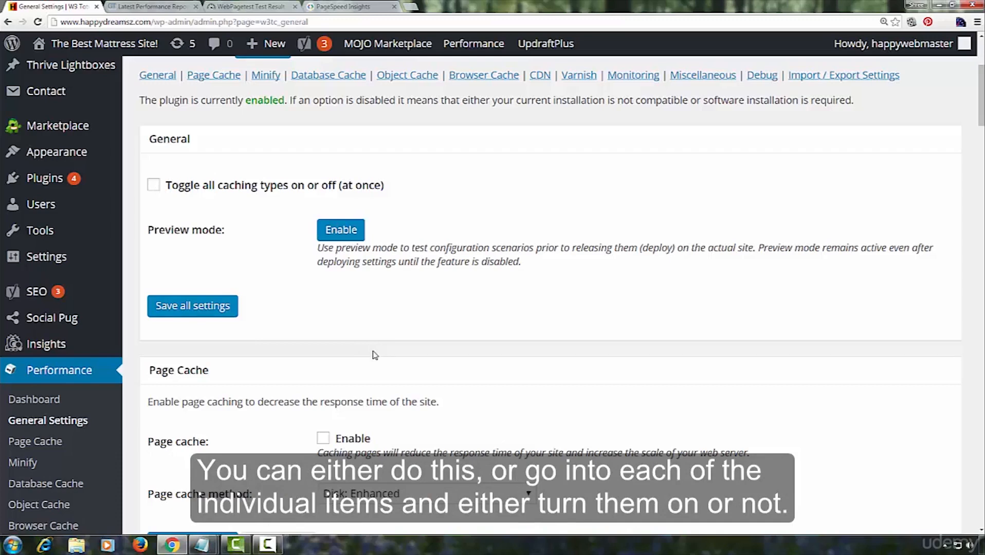
scroll(374, 354, down, 4)
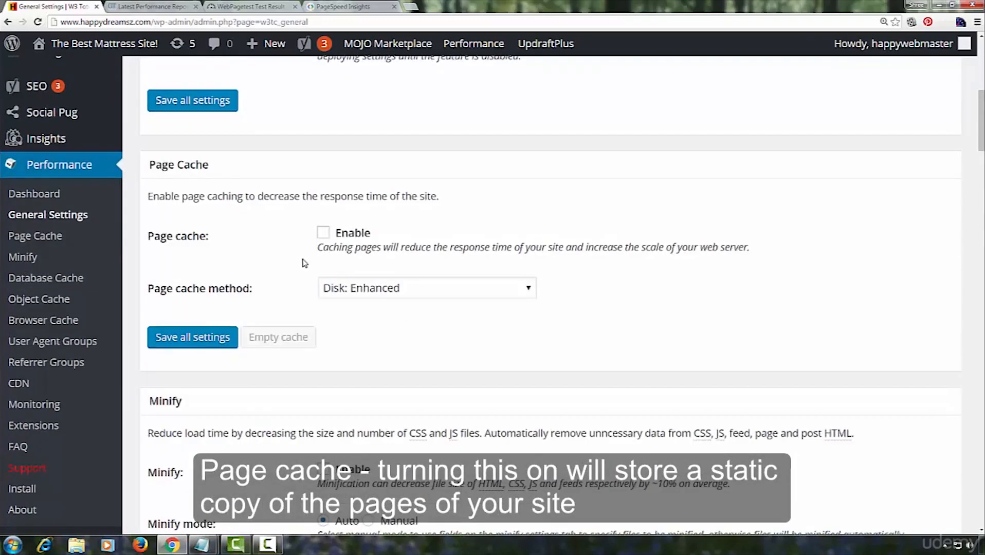
click(323, 233)
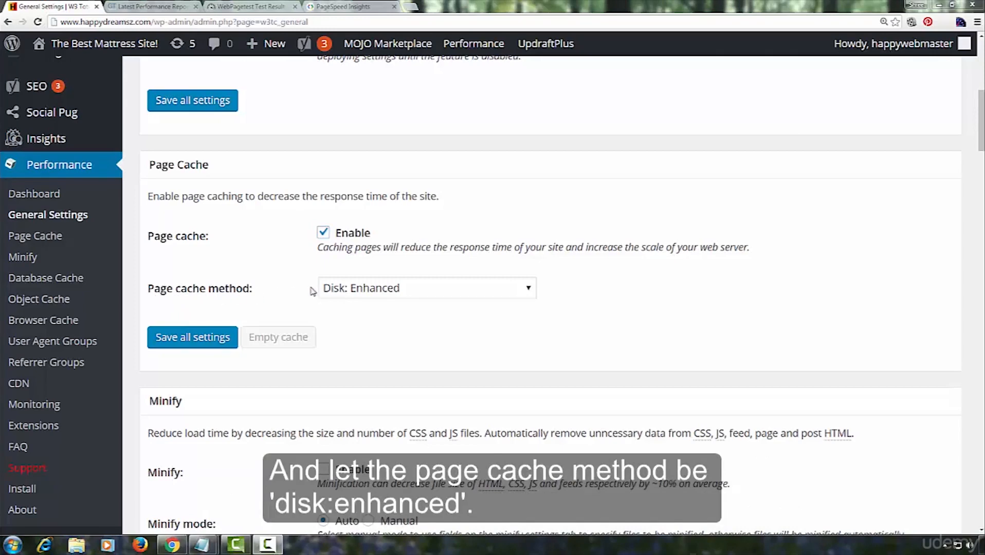
click(194, 340)
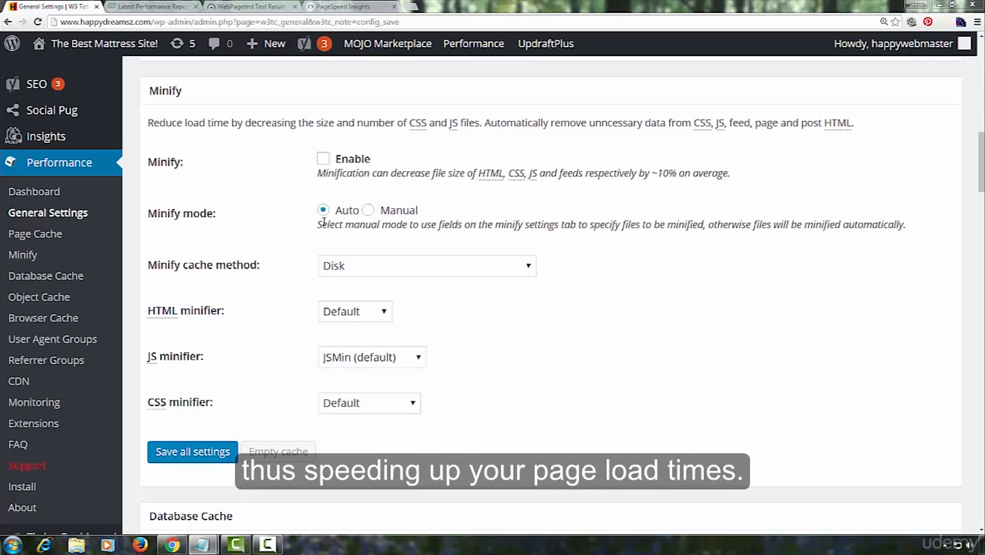
Enable Minify and save the settings, then enable Database Cache
click(323, 159)
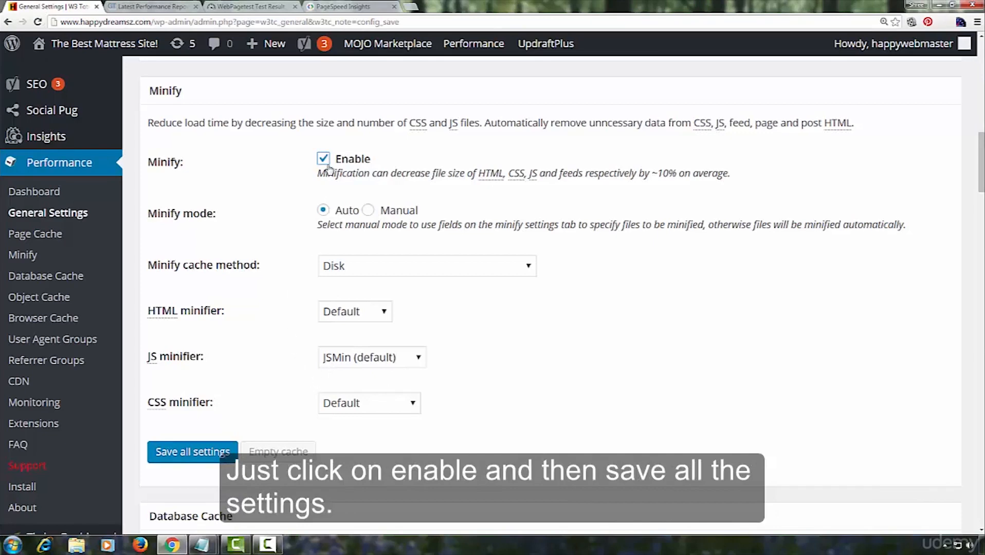
scroll(639, 315, down, 5)
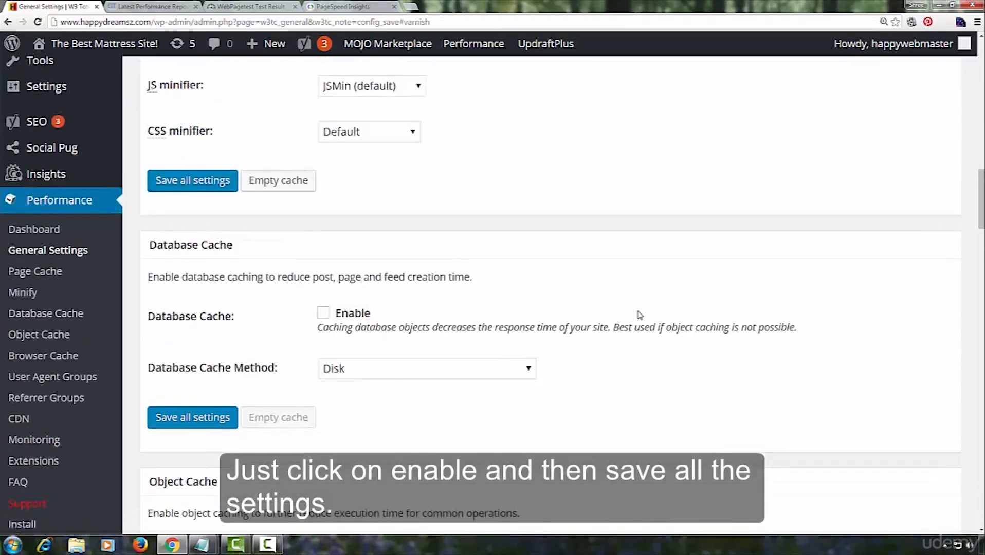
scroll(639, 315, down, 1)
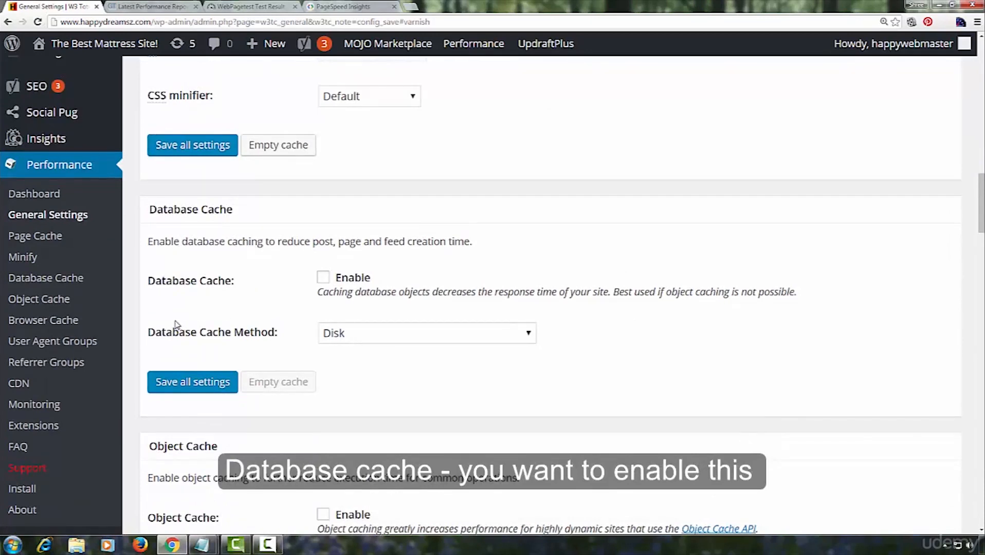
click(322, 279)
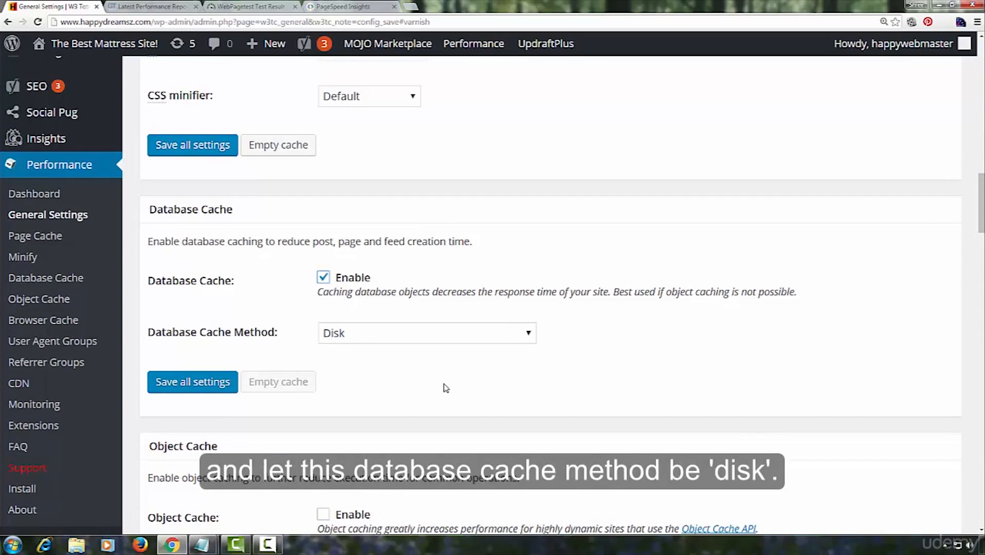
Enable Object Cache and Browser Cache in the General Settings
scroll(445, 388, down, 3)
scroll(445, 388, down, 1)
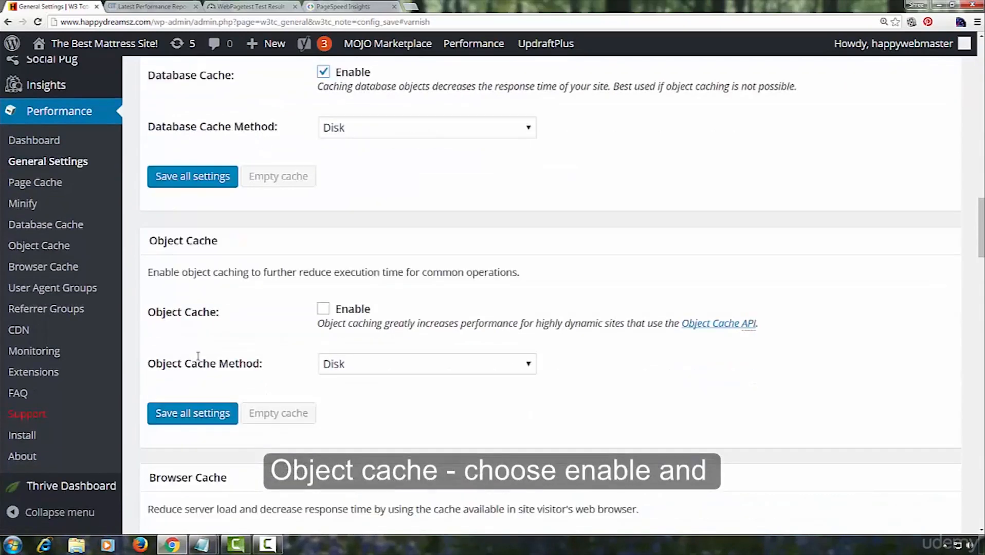
click(324, 310)
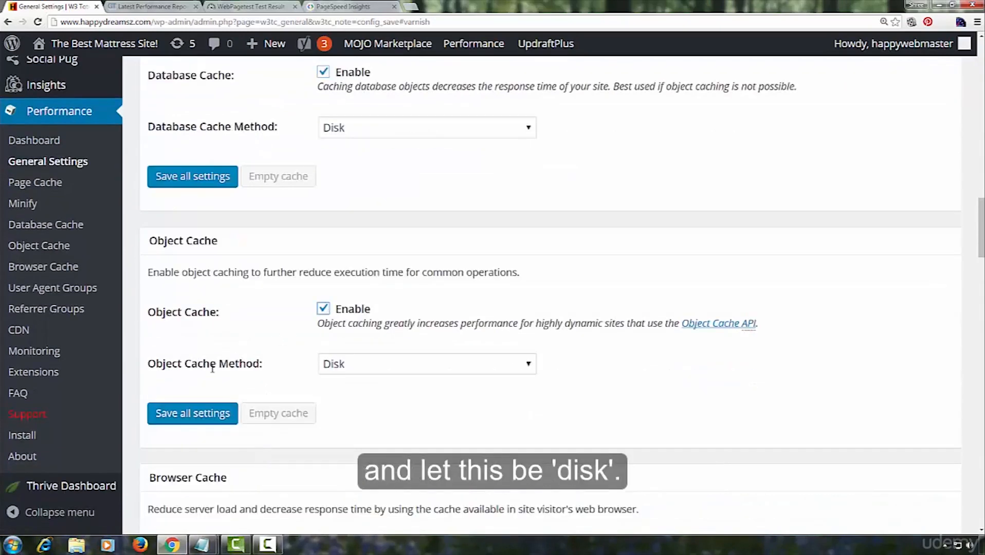
scroll(331, 381, down, 3)
scroll(331, 380, down, 1)
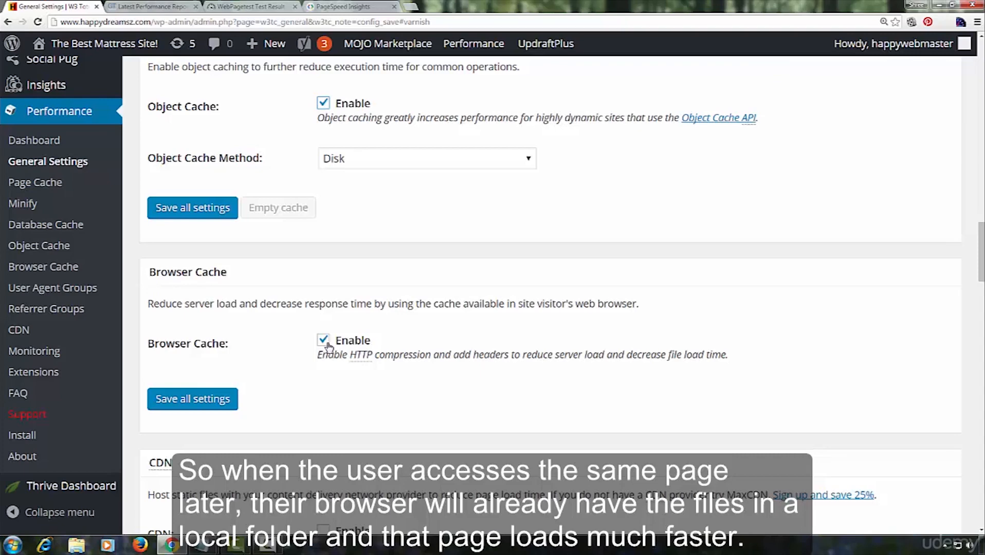
Enable the CDN option in the CDN section of the General Settings
scroll(424, 367, down, 5)
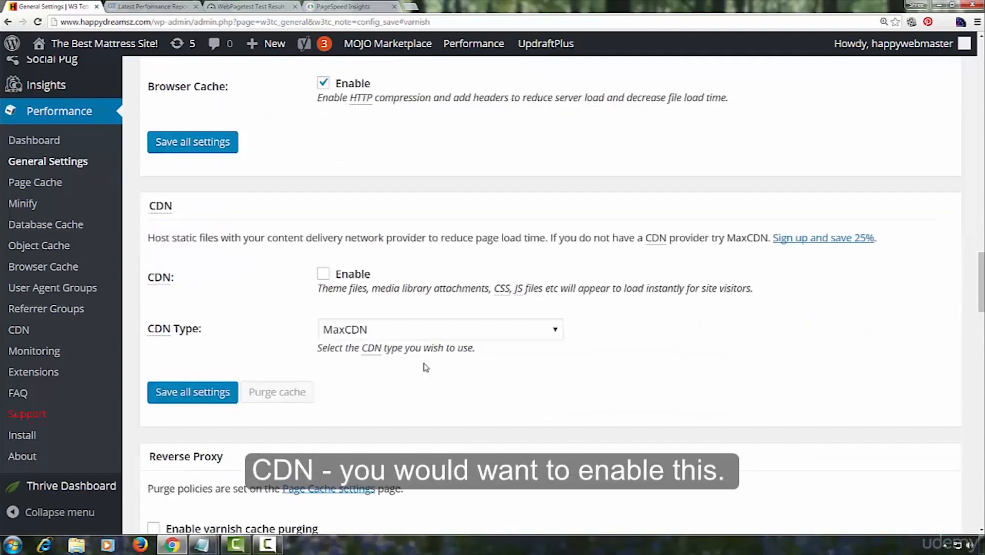
click(324, 274)
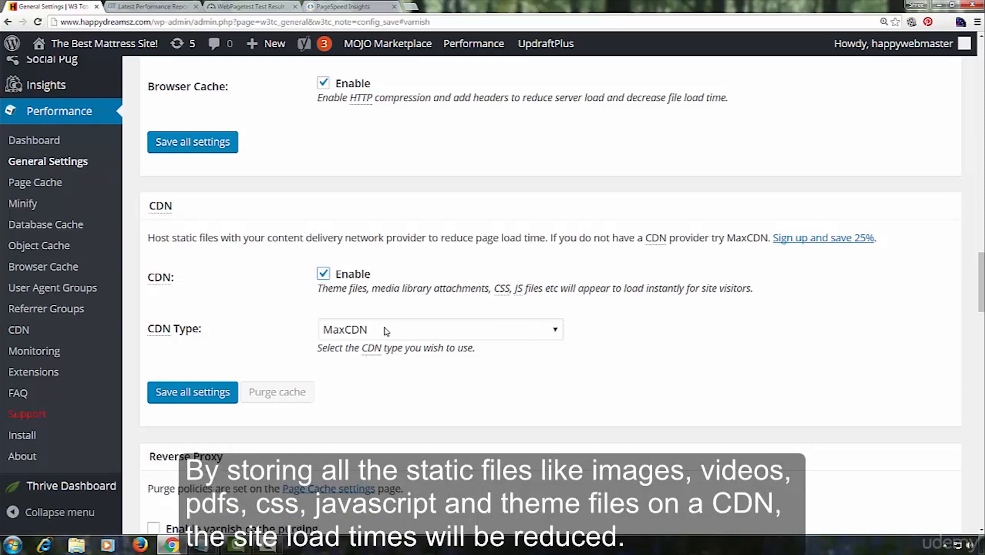
Disable the Google Page Speed dashboard widget and Verify rewrite rules in the Miscellaneous section of the General Settings
scroll(375, 349, down, 3)
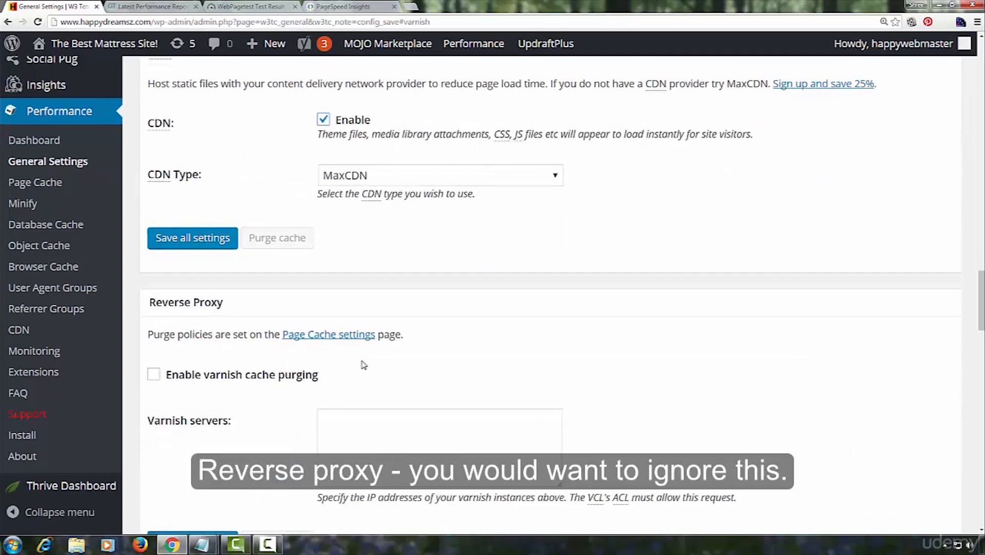
scroll(363, 364, down, 2)
scroll(403, 351, down, 2)
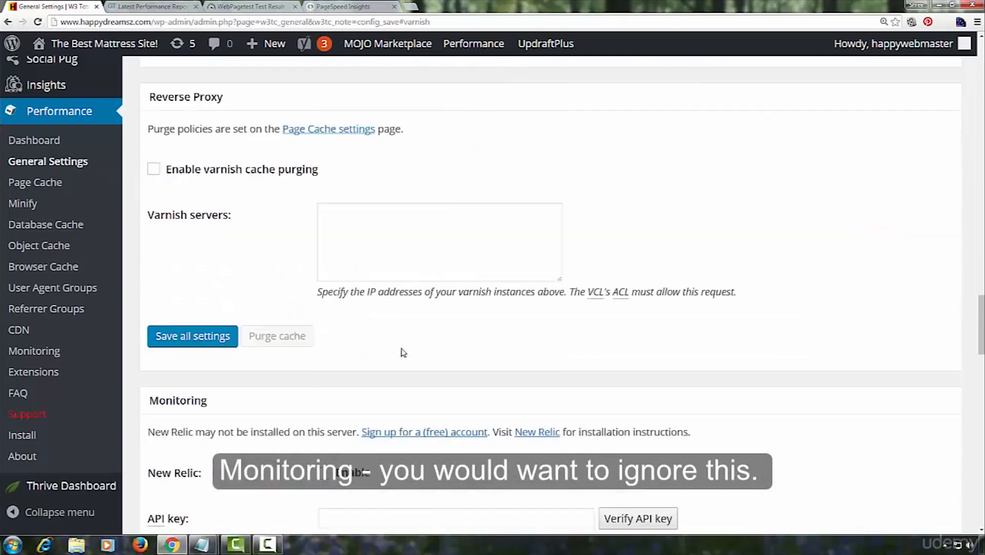
scroll(403, 352, down, 2)
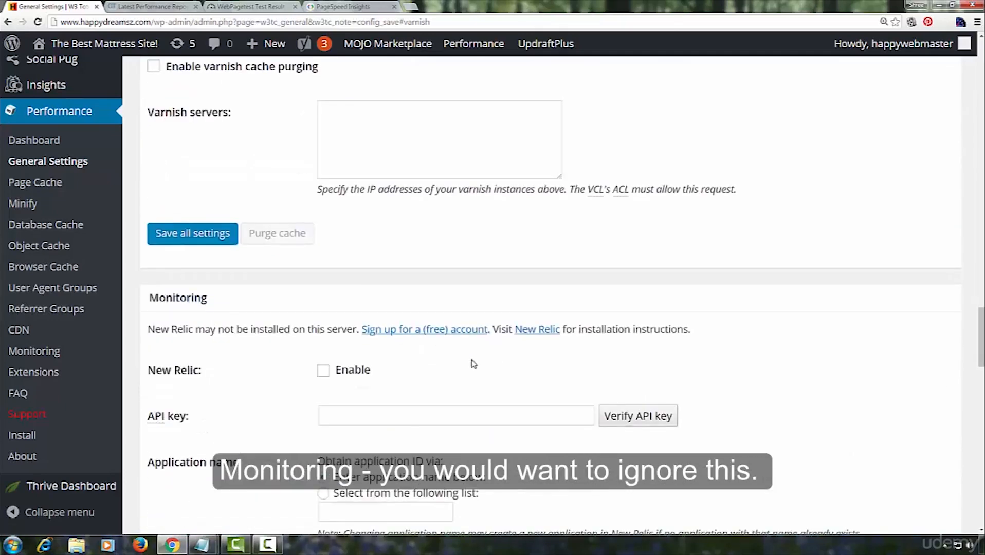
scroll(483, 366, down, 3)
scroll(497, 367, down, 4)
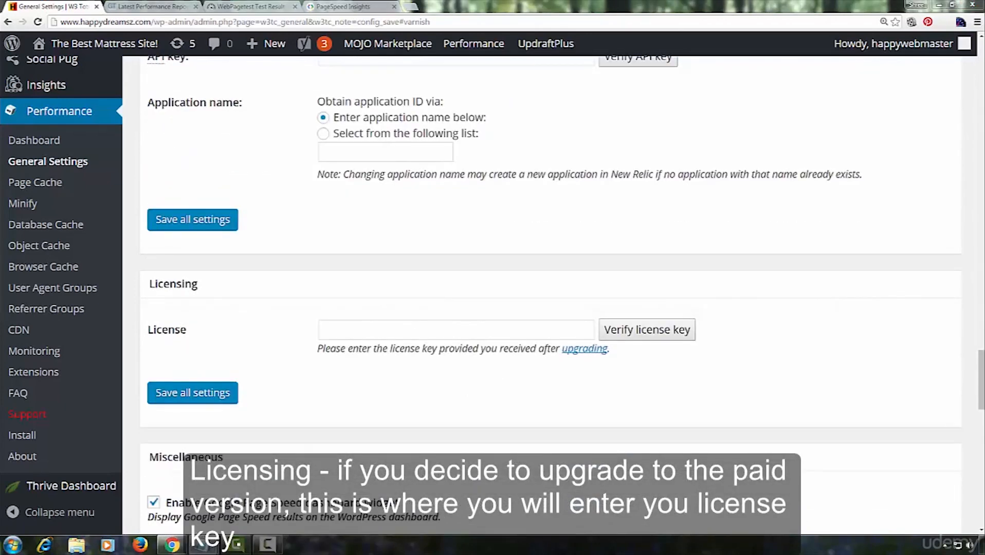
scroll(425, 305, down, 6)
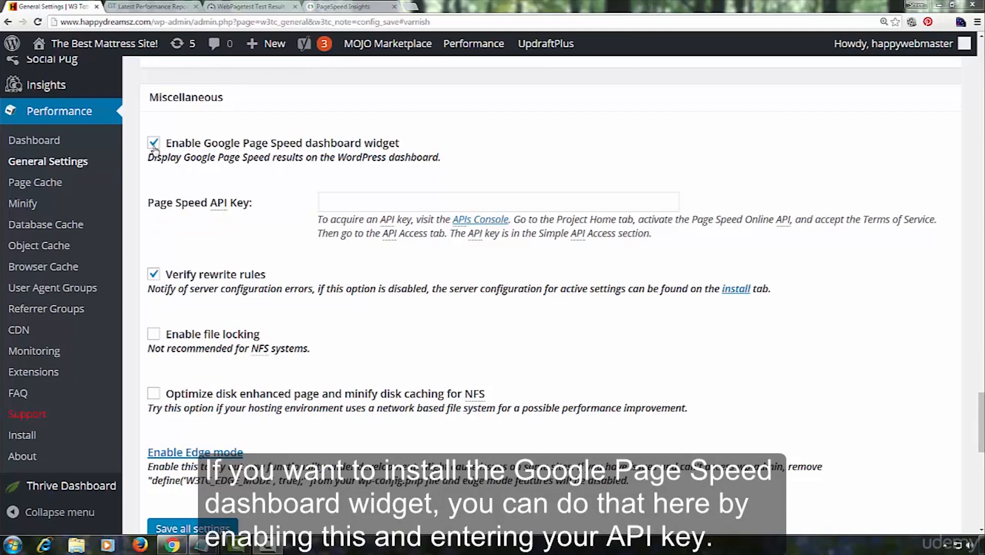
click(367, 204)
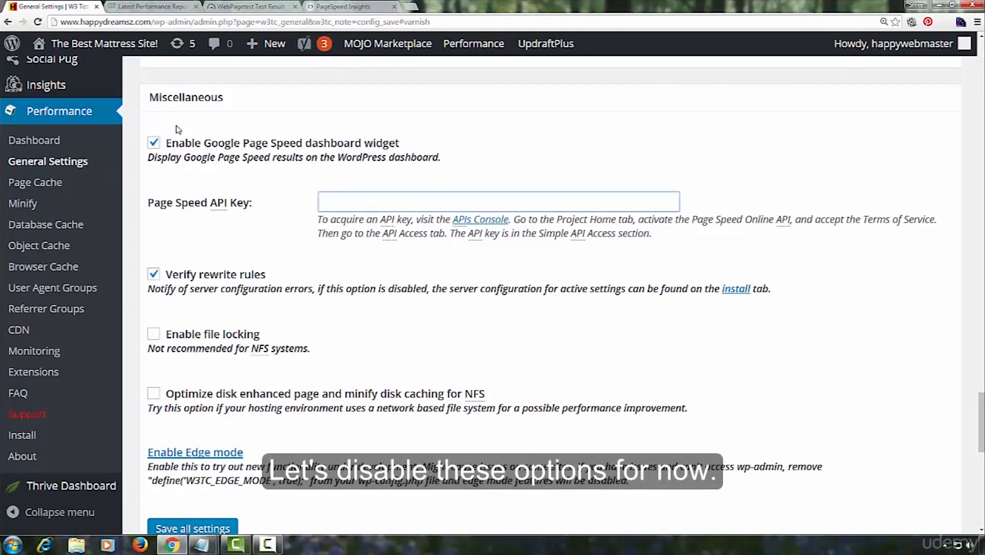
click(154, 144)
click(154, 274)
Save all settings and clear the W3 Total Cache notices by hiding the edge mode message and emptying the page cache
scroll(414, 283, down, 3)
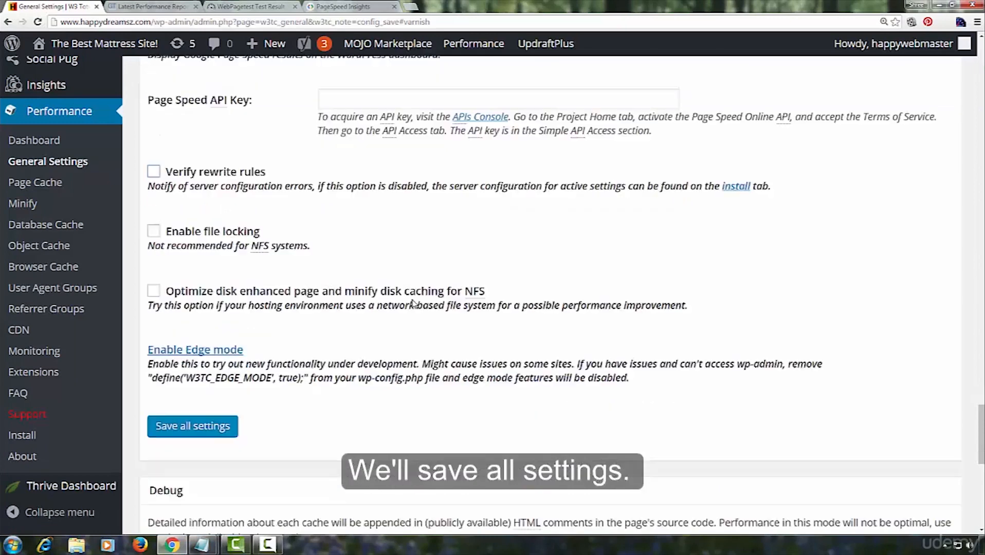
scroll(414, 283, down, 3)
click(193, 272)
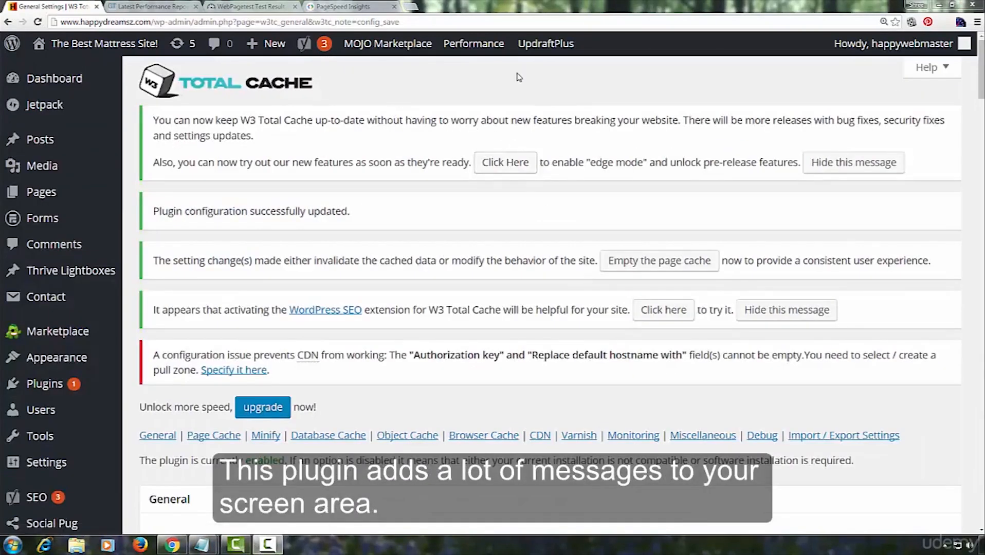
click(833, 165)
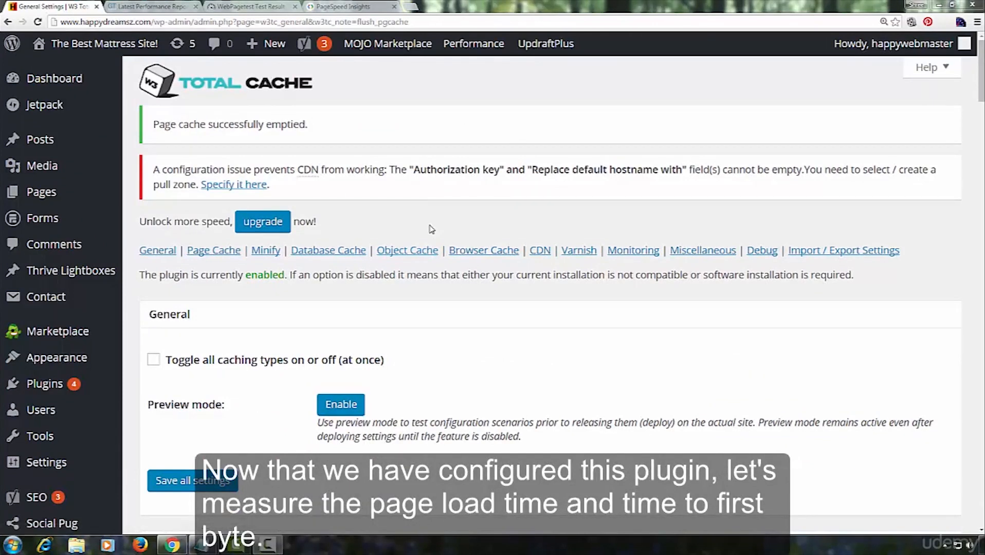
Re-test happydreamsz.com in GTmetrix and append 1.6s, 1.10MB, 22, 78% and 85% to the matching GTMetrix lines in the Notepad page speed notes
click(130, 5)
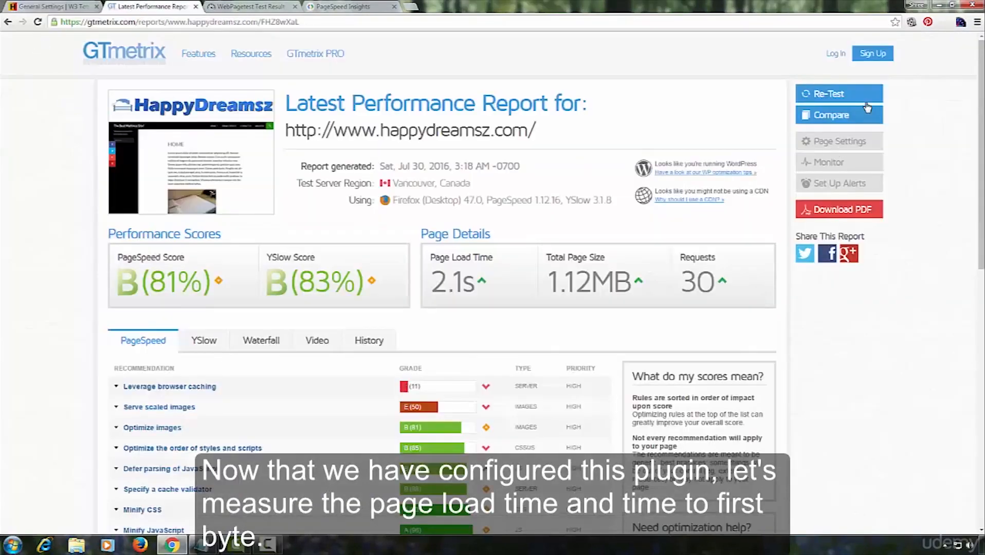
click(835, 96)
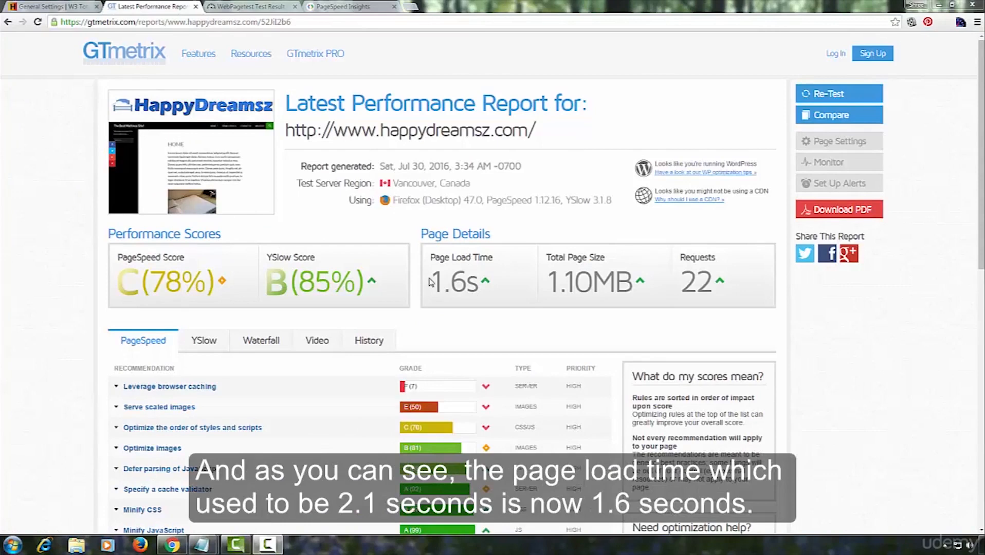
mouse_move(202, 544)
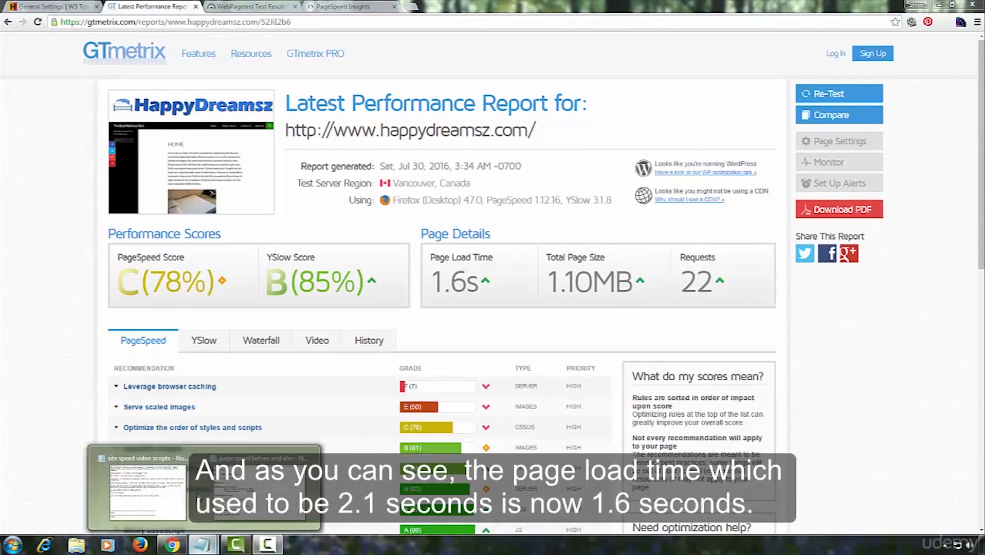
click(259, 491)
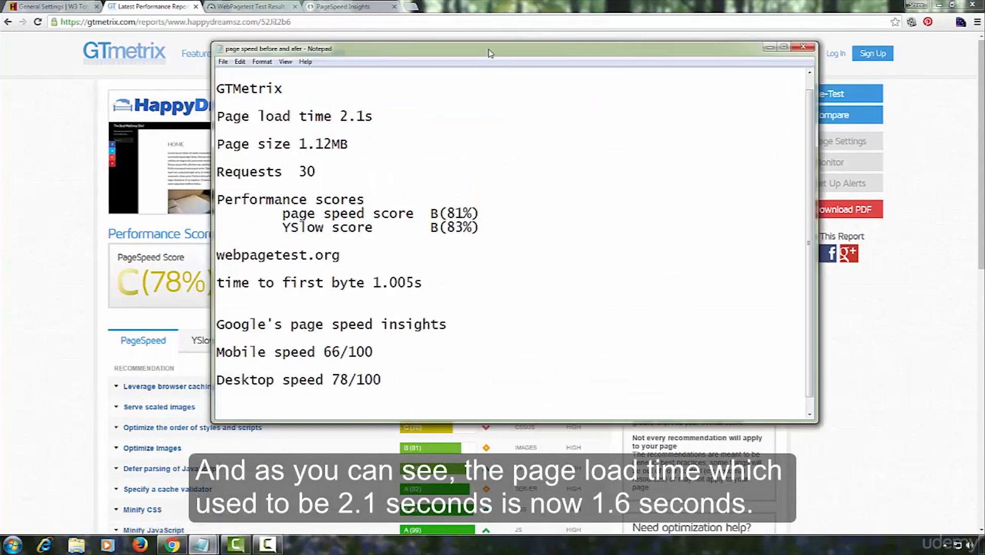
drag(489, 50, 569, 387)
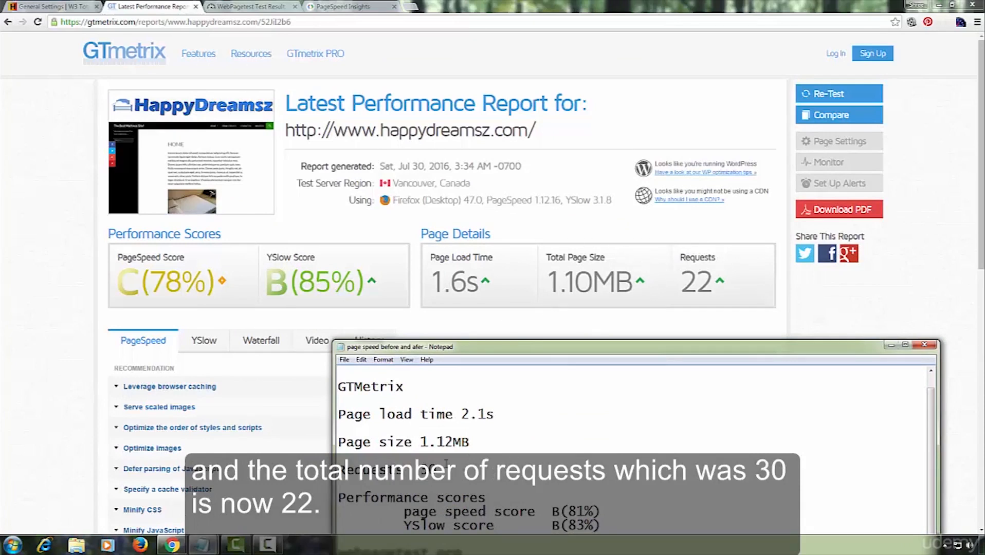
double_click(429, 471)
click(494, 470)
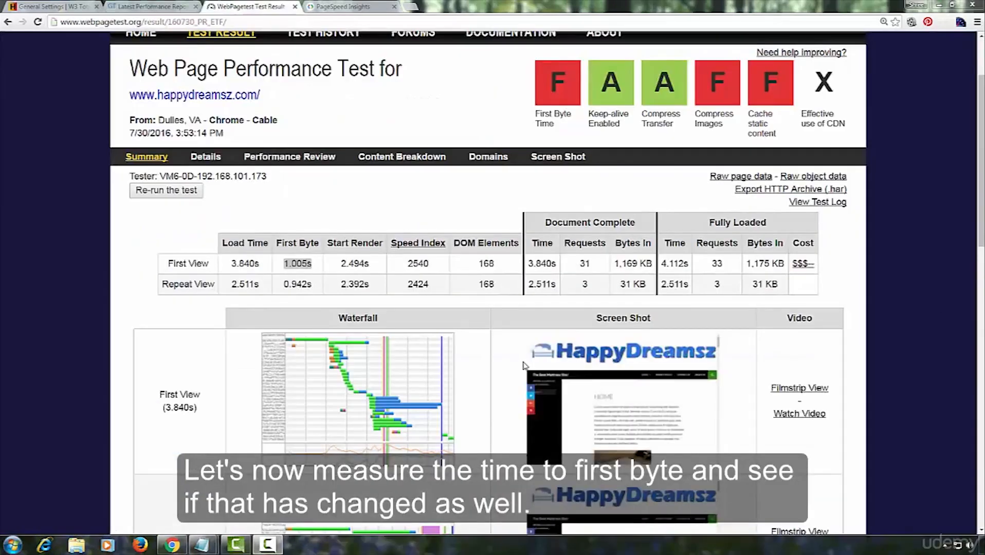
Re-run the WebPageTest test and append 0.219s to the time to first byte line in the Notepad notes
click(154, 194)
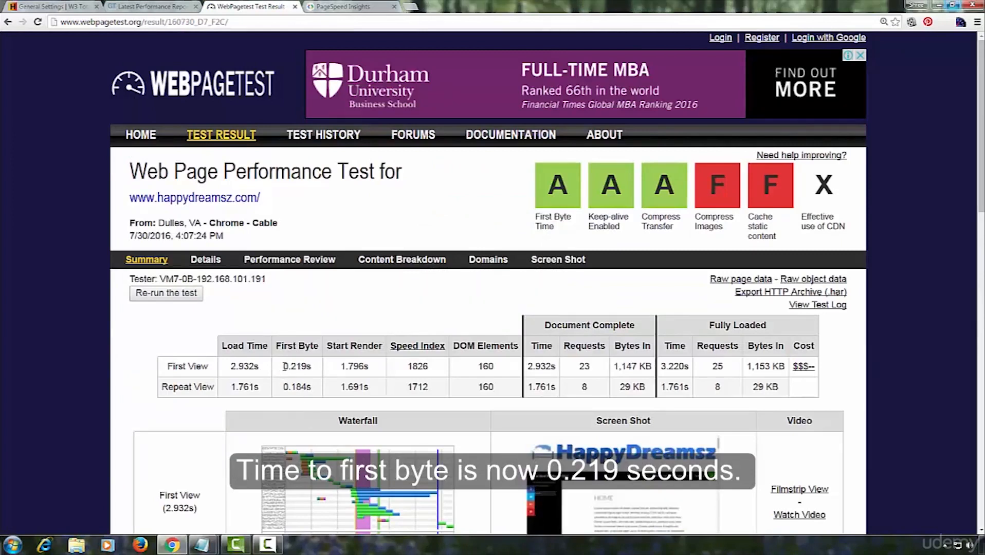
drag(282, 366, 313, 367)
click(340, 305)
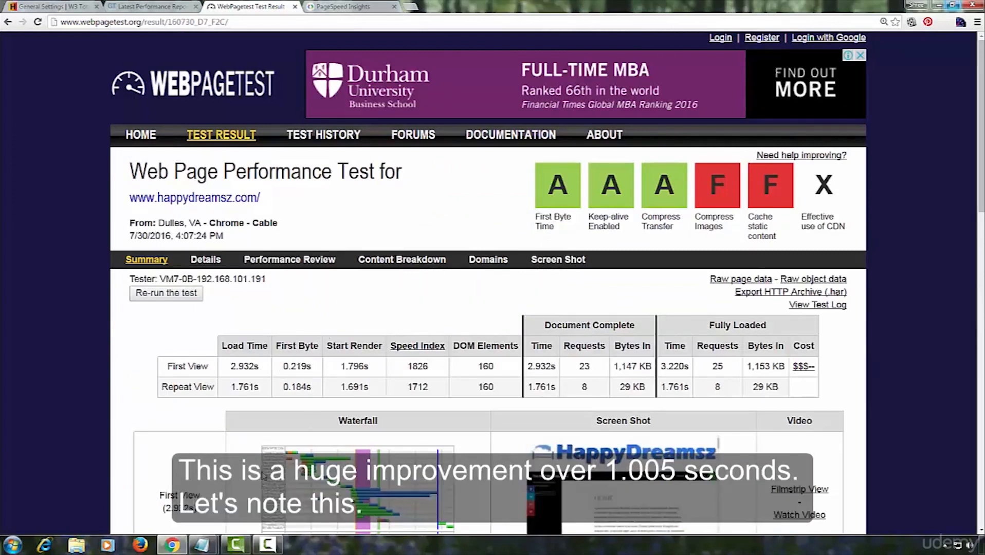
click(208, 548)
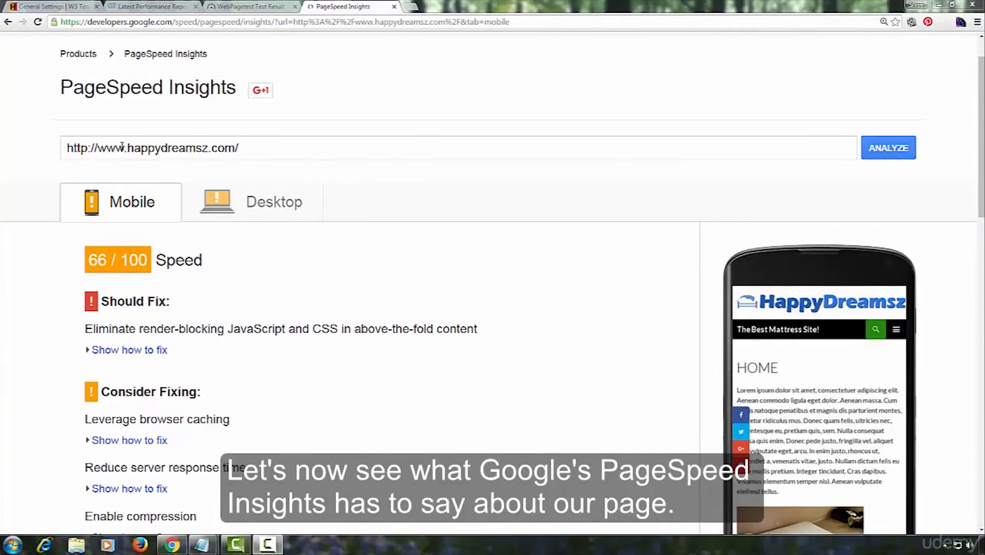
Analyze happydreamsz.com in PageSpeed Insights and append 69/100 to the Mobile speed line in the Notepad notes
click(888, 150)
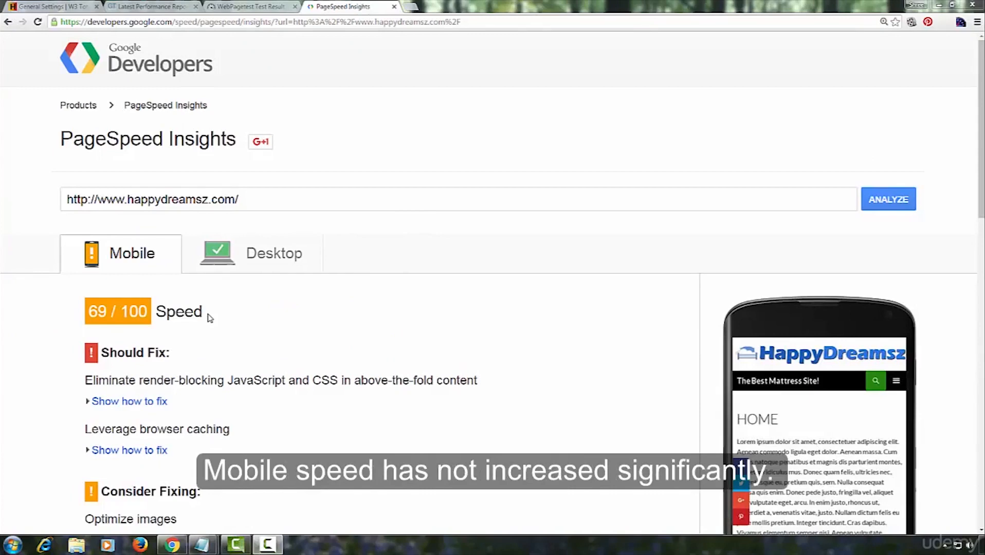
scroll(419, 181, down, 3)
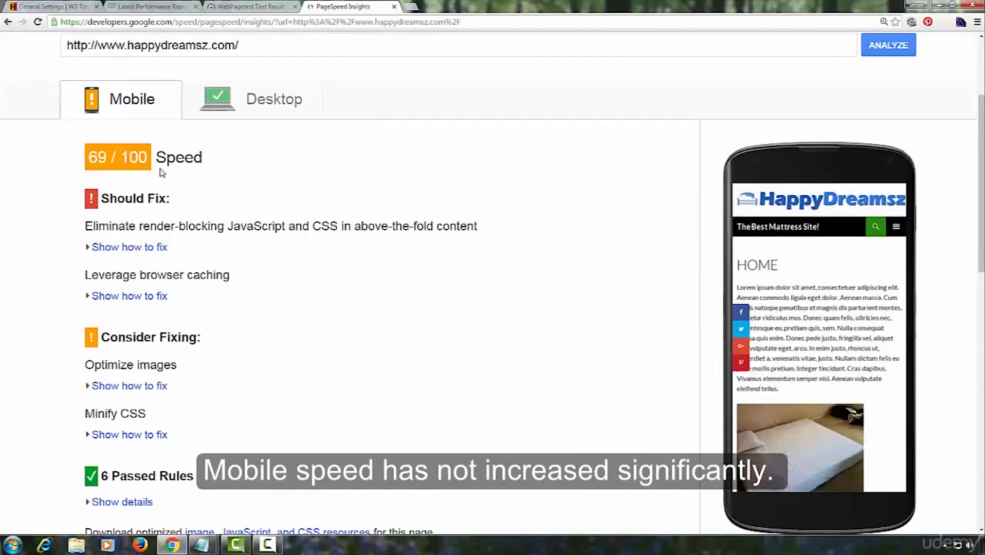
click(275, 105)
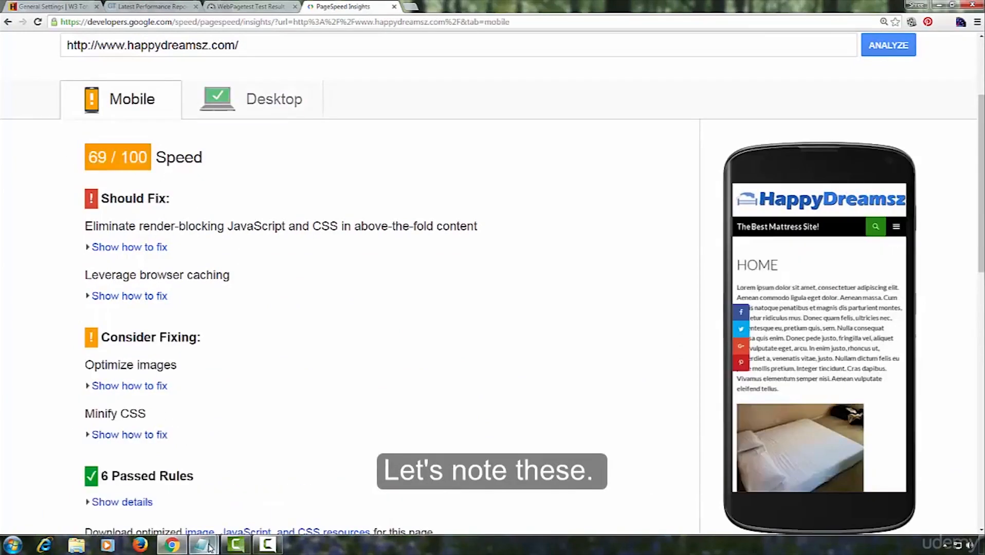
click(202, 545)
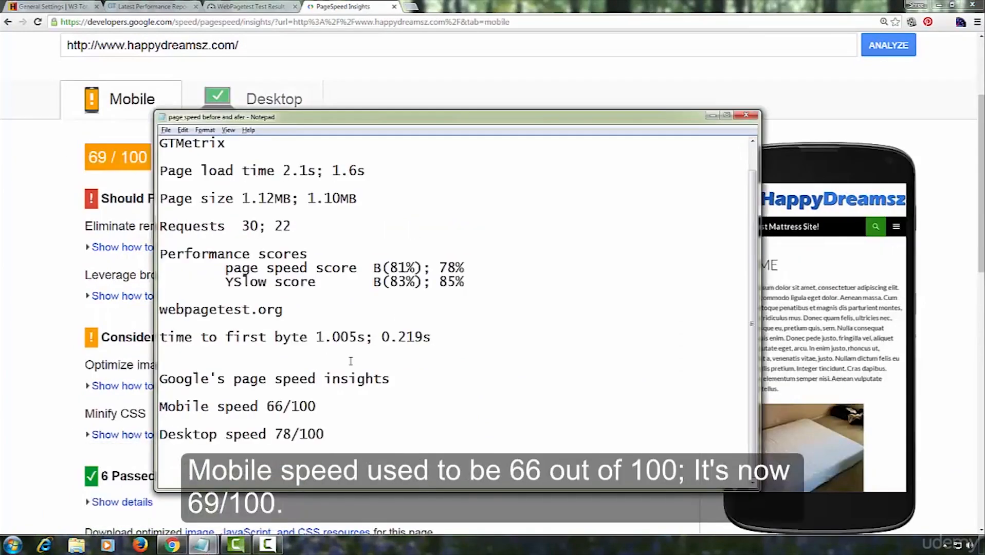
click(334, 409)
text(; 69/100)
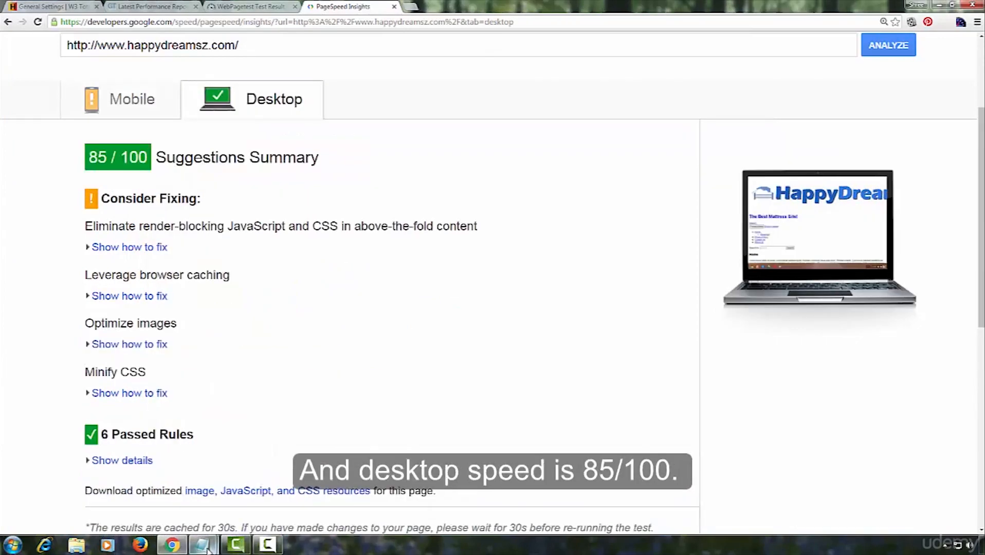
Append the PageSpeed Insights desktop score 85/100 to the Desktop speed line in the Notepad notes and minimize them
mouse_move(203, 544)
click(248, 495)
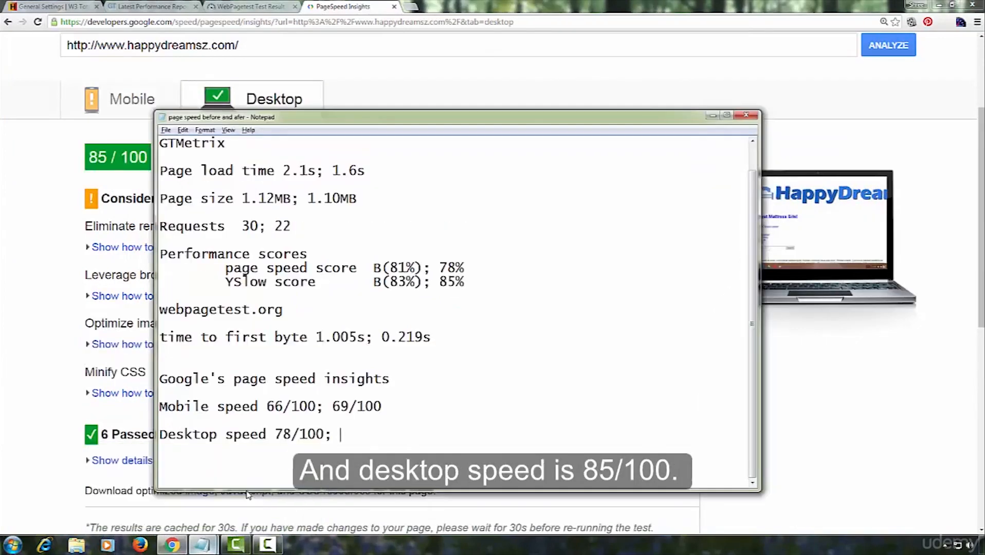
text(85/100)
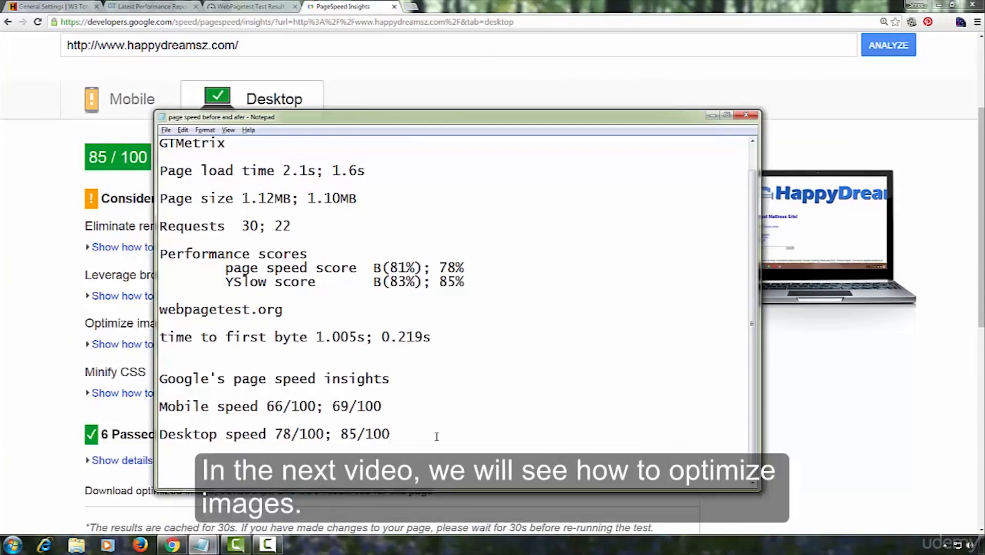
click(713, 116)
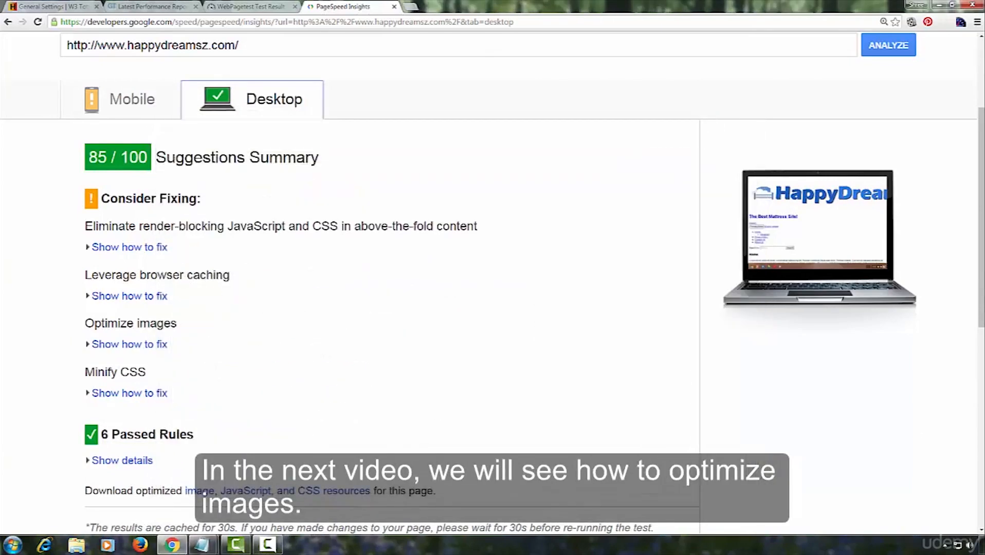